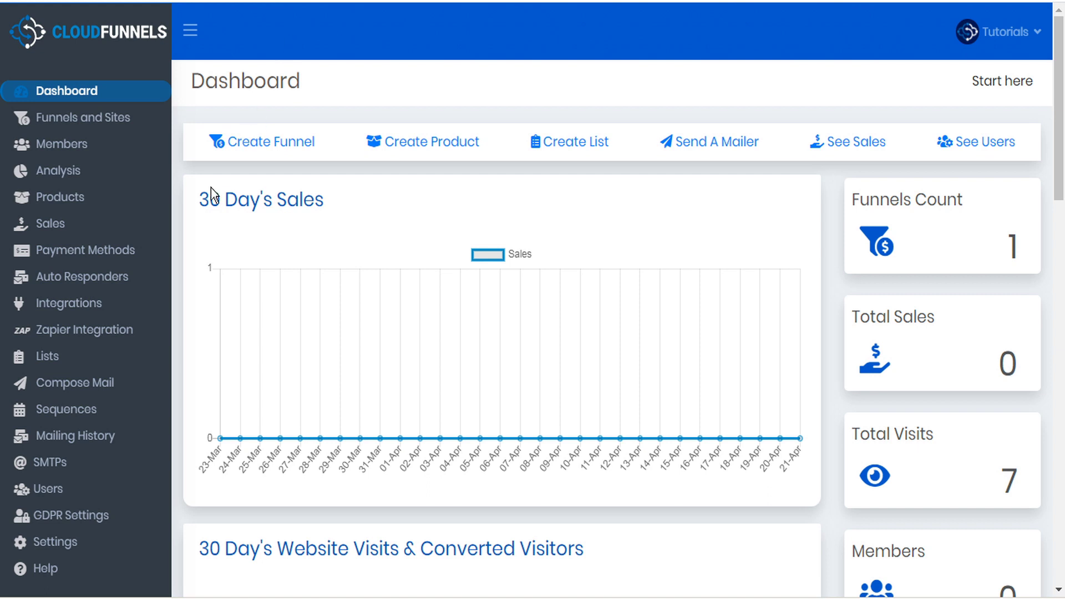
Go to the SMTP Records list and start creating a new SMTP record.
click(51, 472)
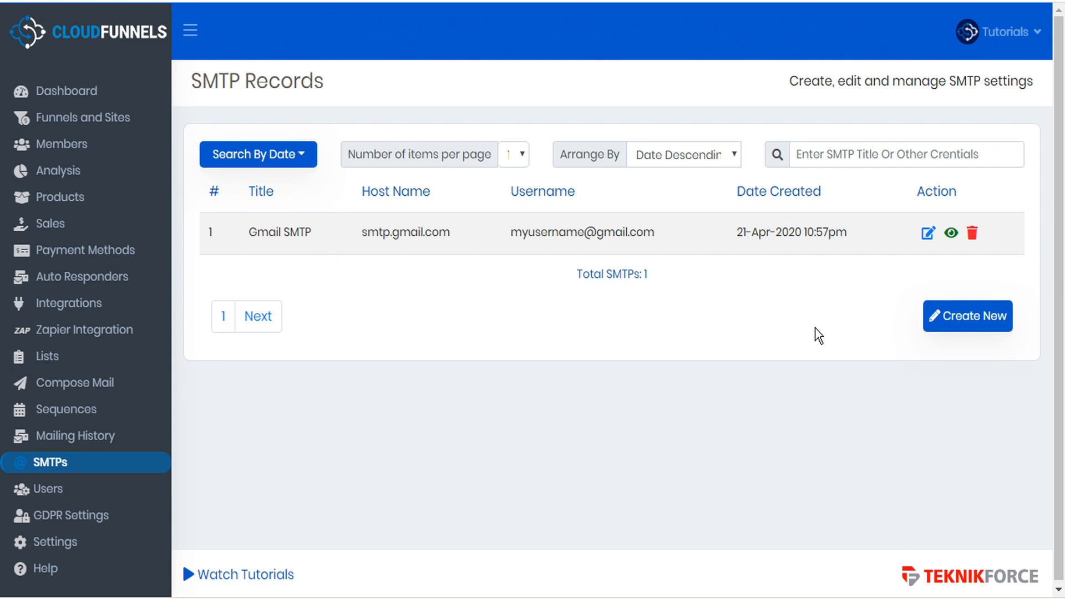
click(950, 321)
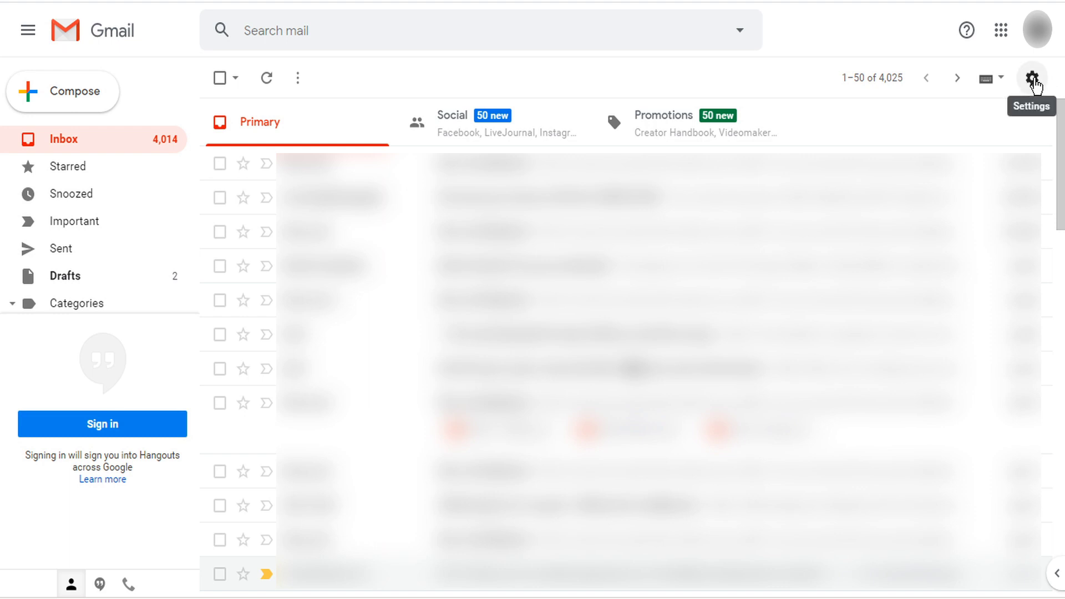
Open Gmail's Forwarding and POP/IMAP settings and select the smtp.gmail.com server address.
click(1033, 80)
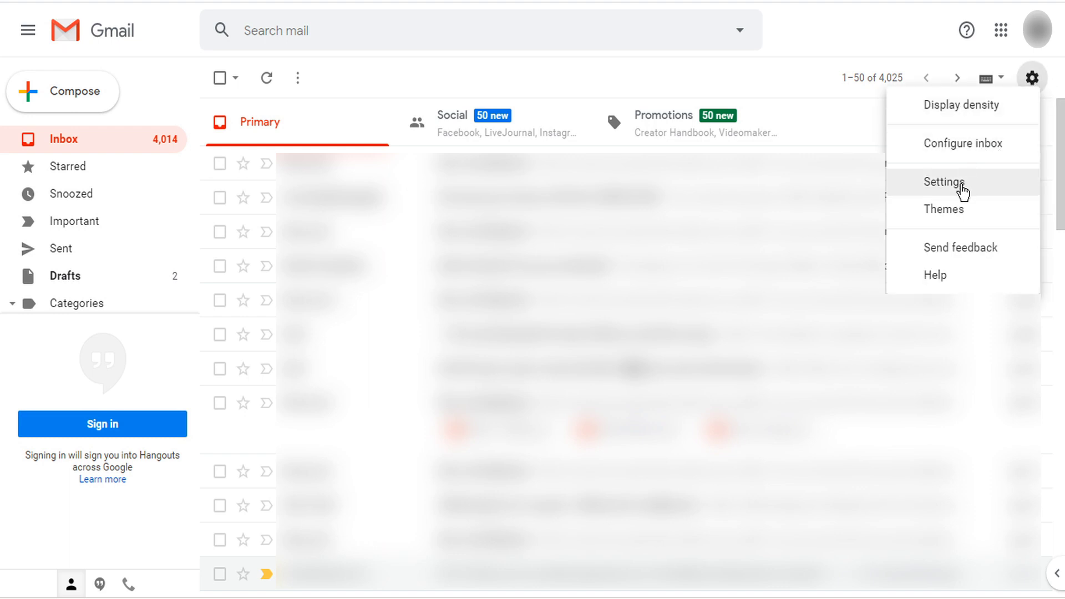
click(961, 190)
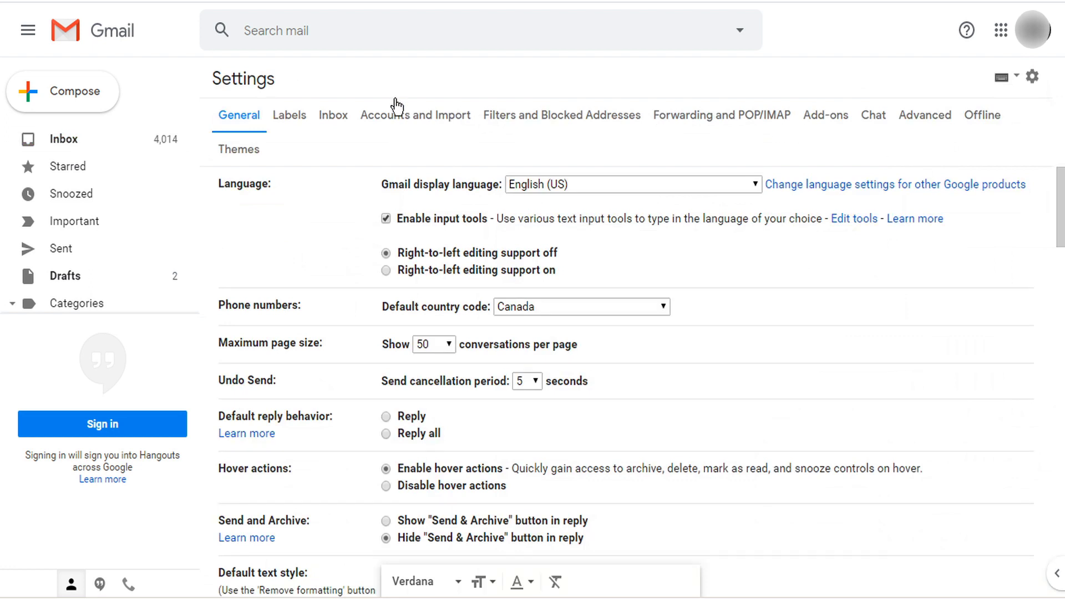
click(730, 121)
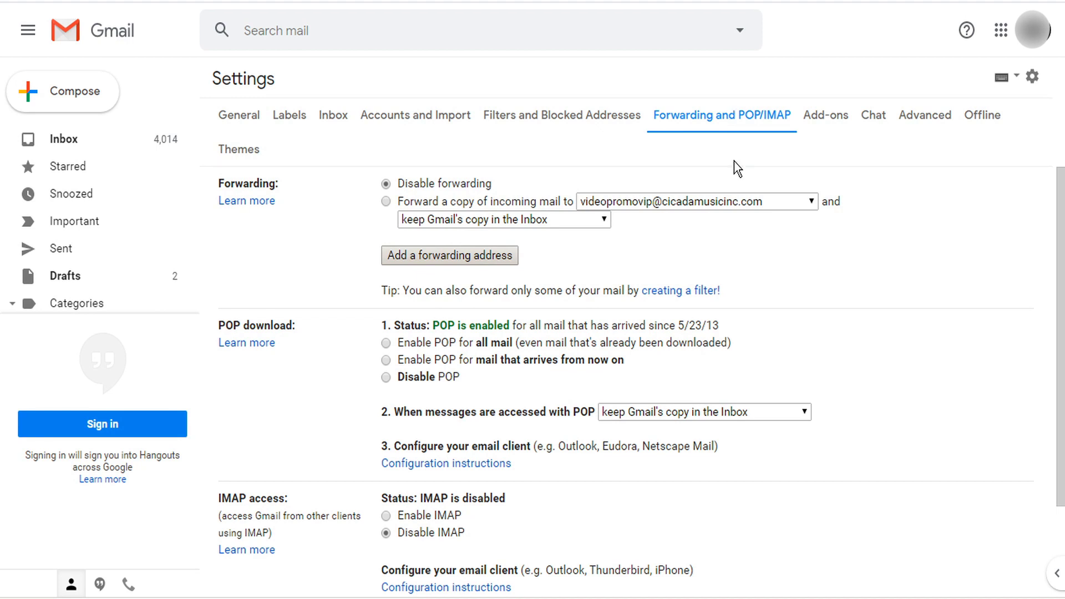
scroll(799, 337, down, 3)
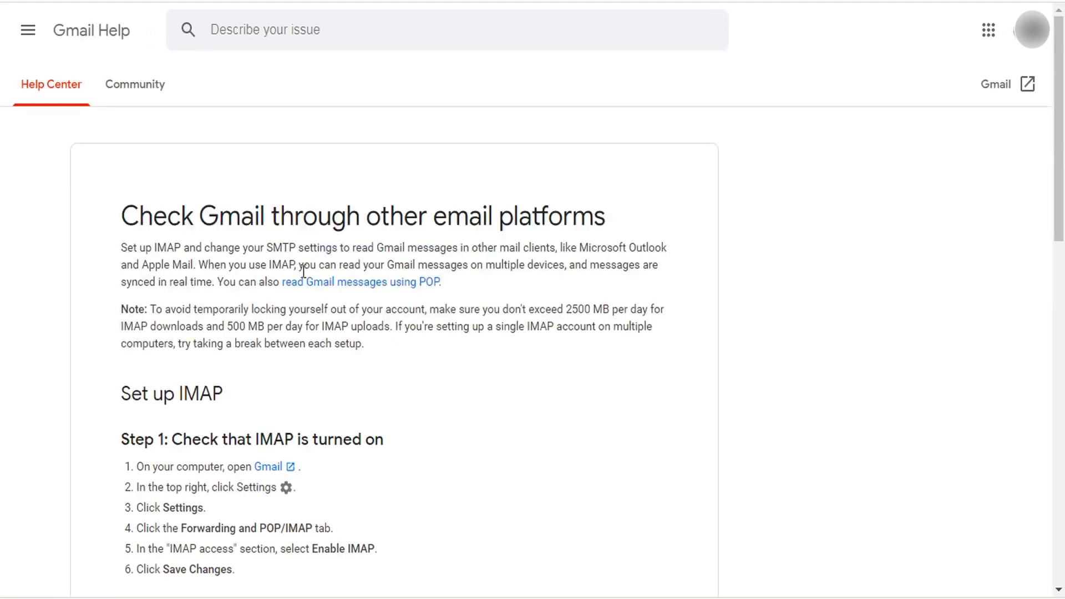
scroll(481, 314, down, 3)
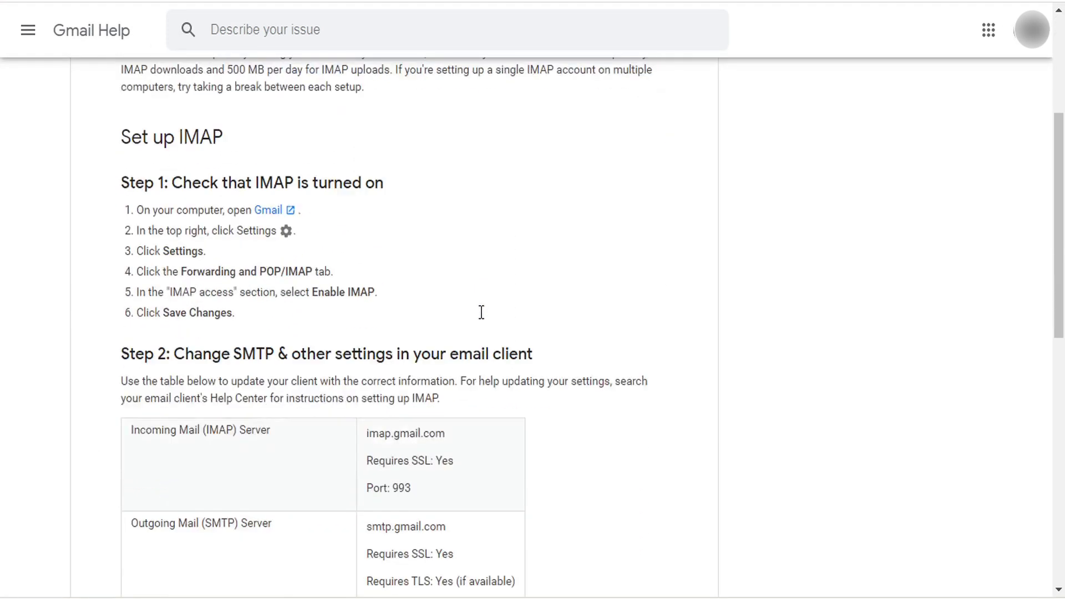
scroll(480, 312, down, 1)
scroll(480, 319, down, 1)
scroll(594, 331, down, 1)
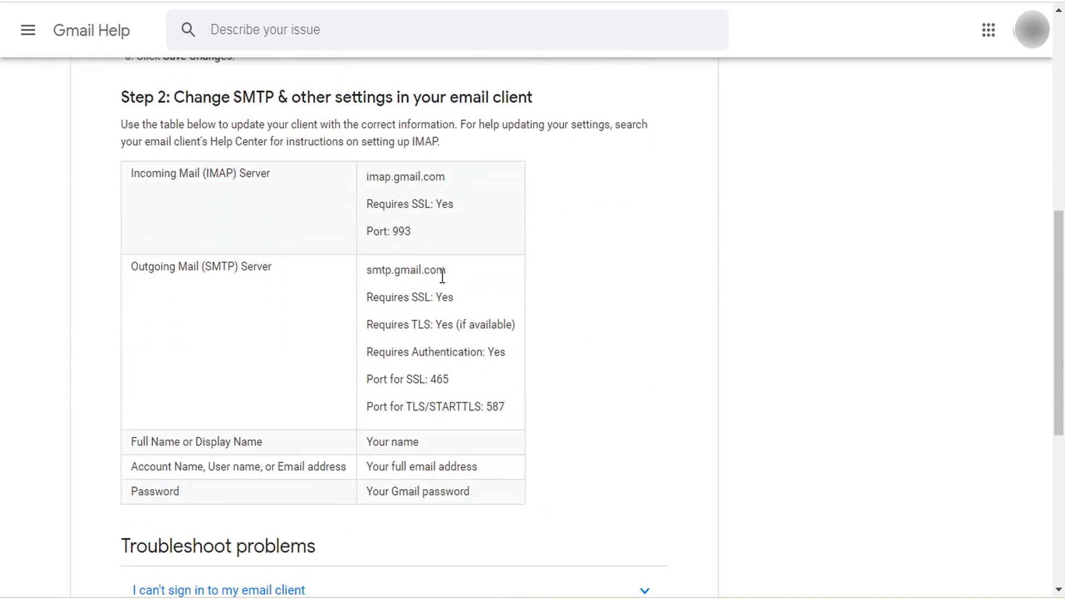
drag(454, 279, 351, 275)
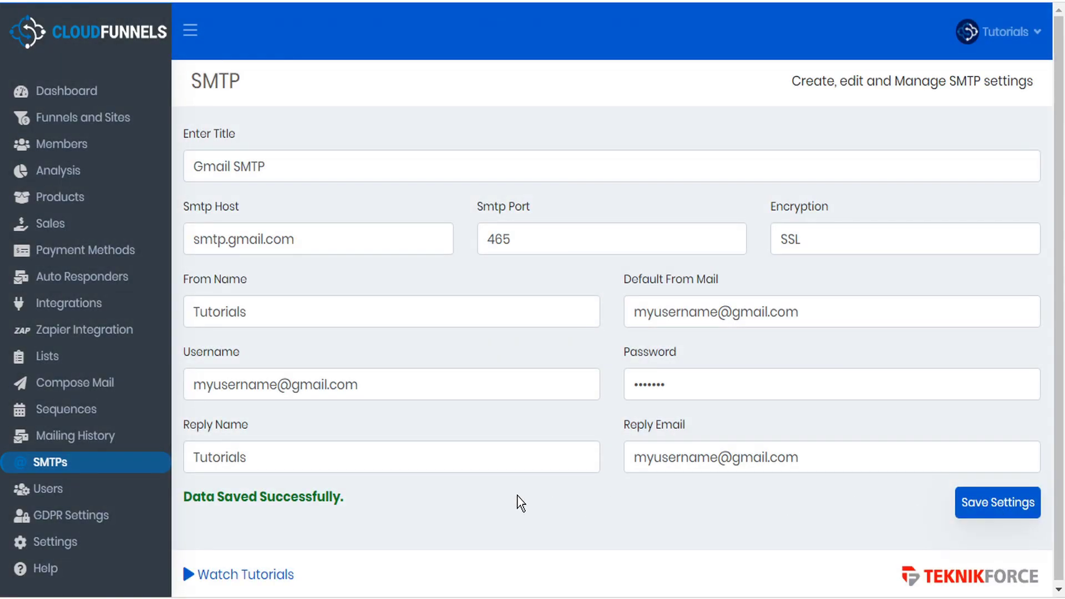
Return to the SMTP Records list after saving the Gmail SMTP record.
click(98, 468)
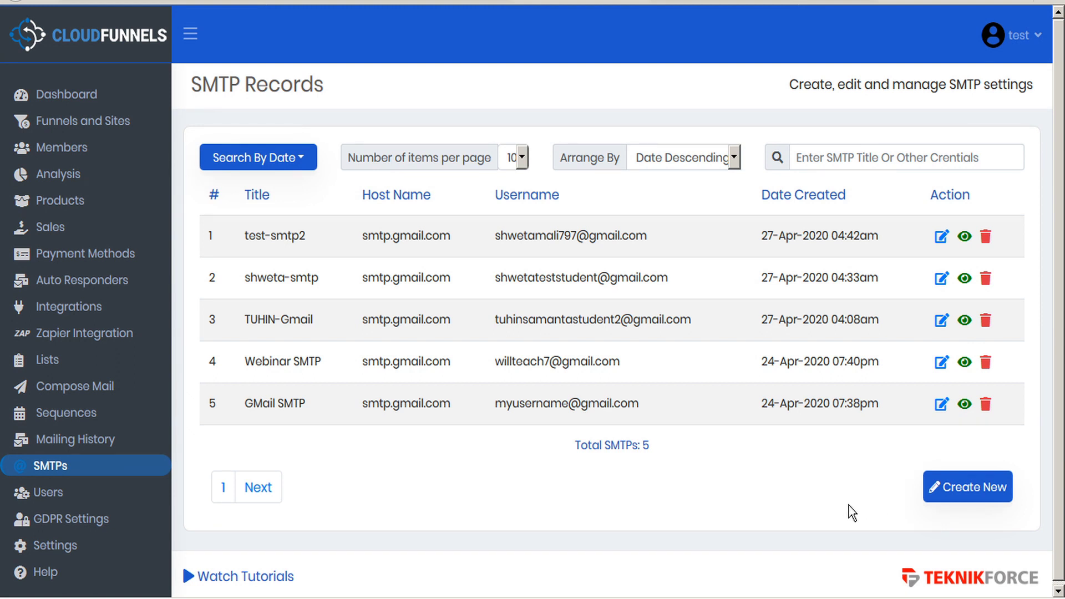
Fill test-smtp2's test form with a recipient, the subject 'debug test' and a short body.
click(964, 238)
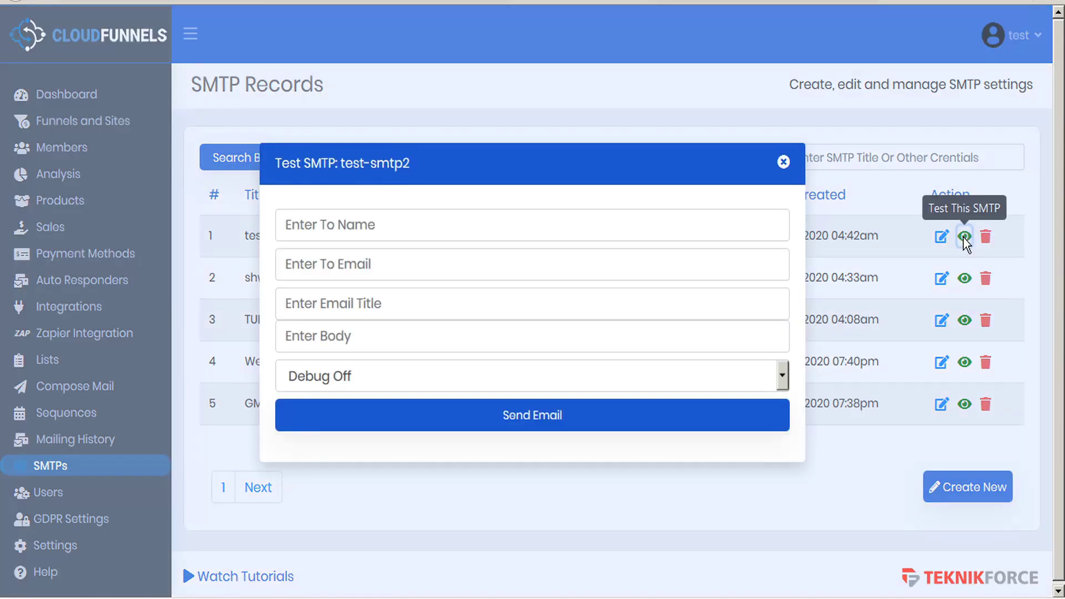
click(457, 224)
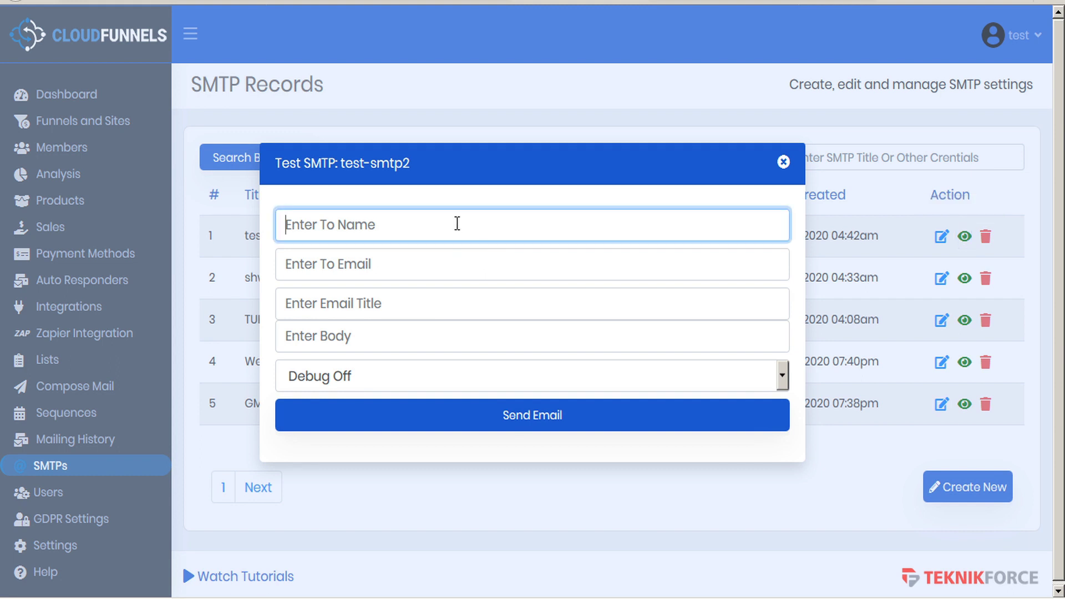
text(test)
key(Tab)
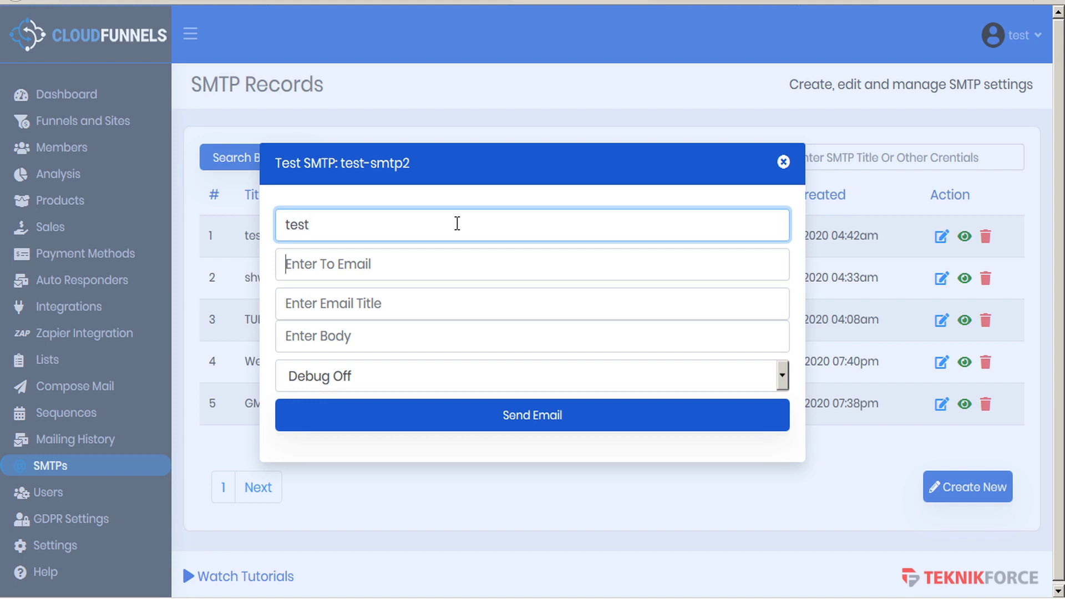
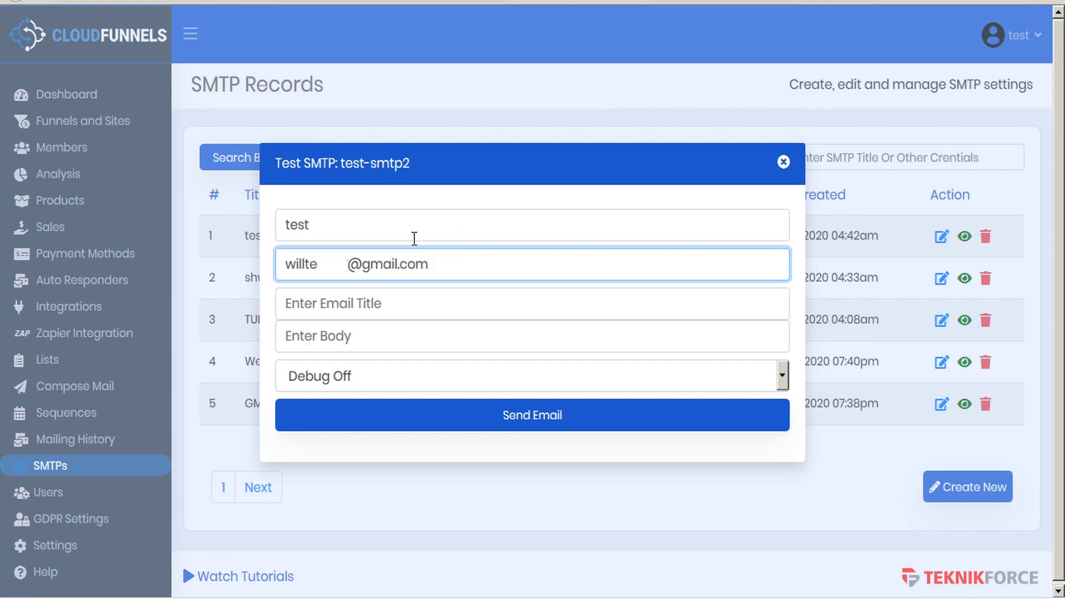
key(Tab)
text(debug test)
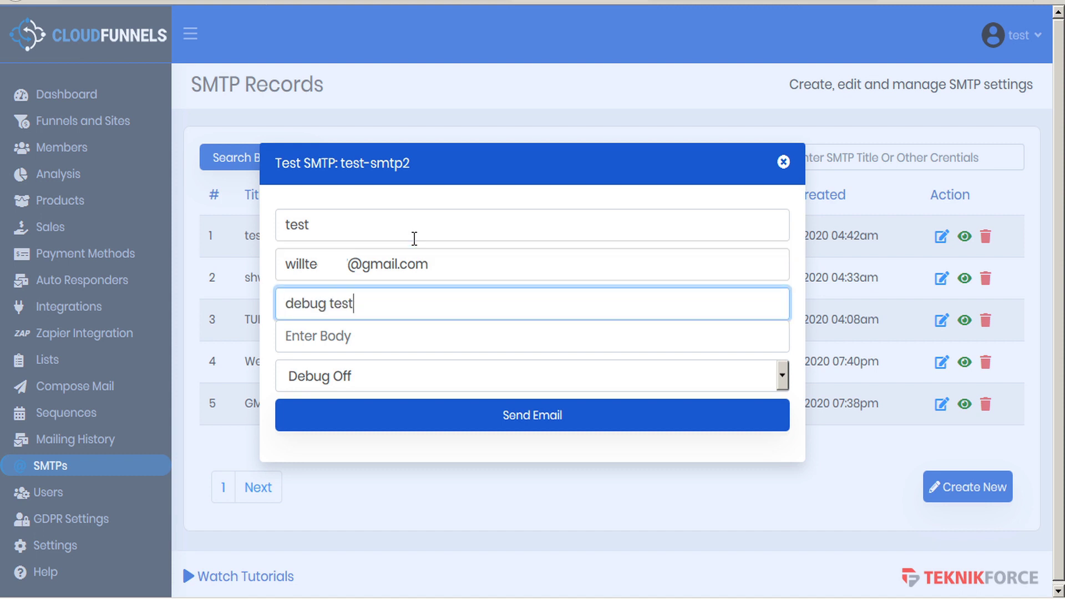
key(Tab)
text(This is the Cloudfunnels SMTP debug test.)
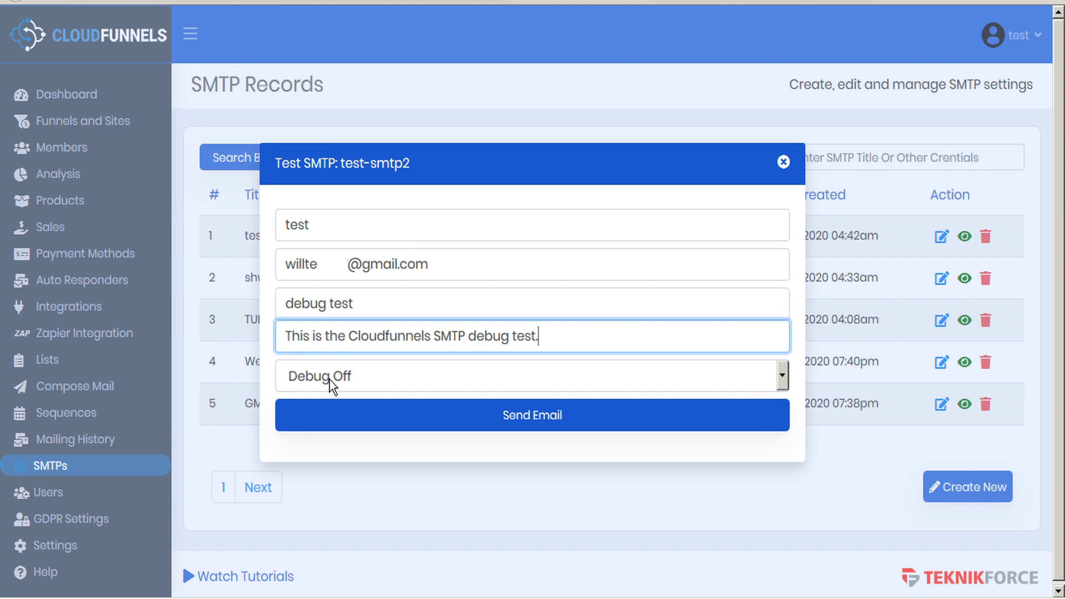
Set debug output to Debug On and send the test email.
click(298, 379)
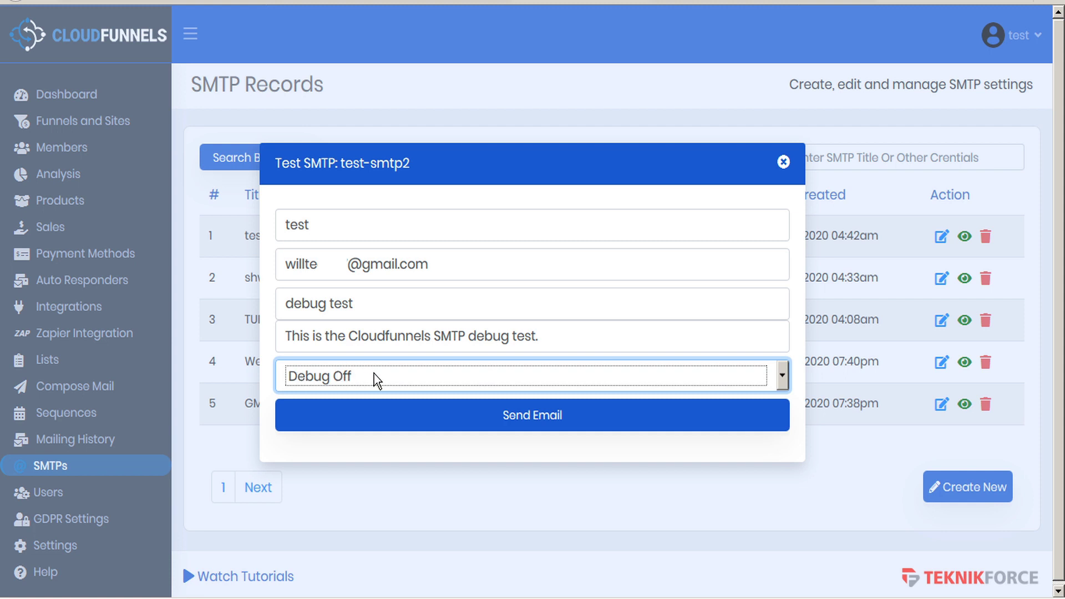
click(403, 377)
click(373, 441)
click(426, 421)
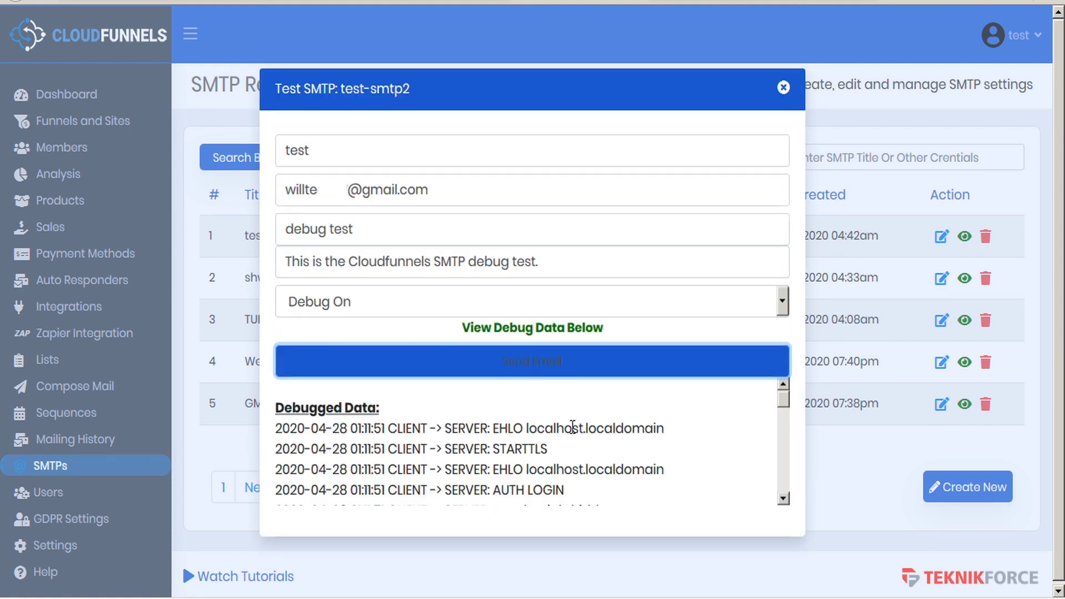
scroll(572, 428, down, 2)
scroll(566, 428, down, 3)
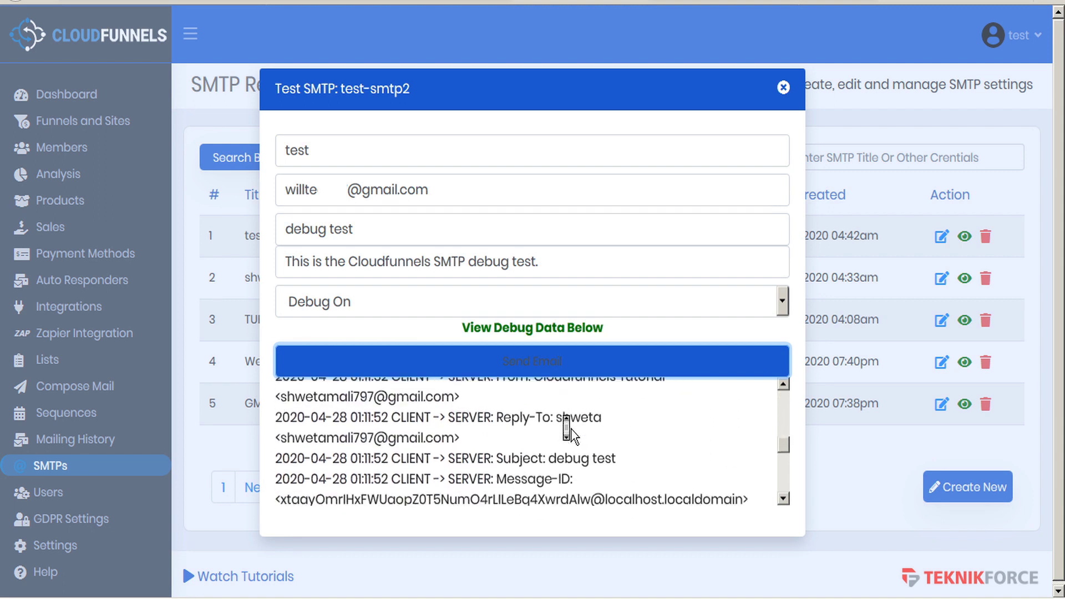
scroll(566, 428, down, 3)
scroll(569, 428, down, 2)
scroll(568, 430, down, 1)
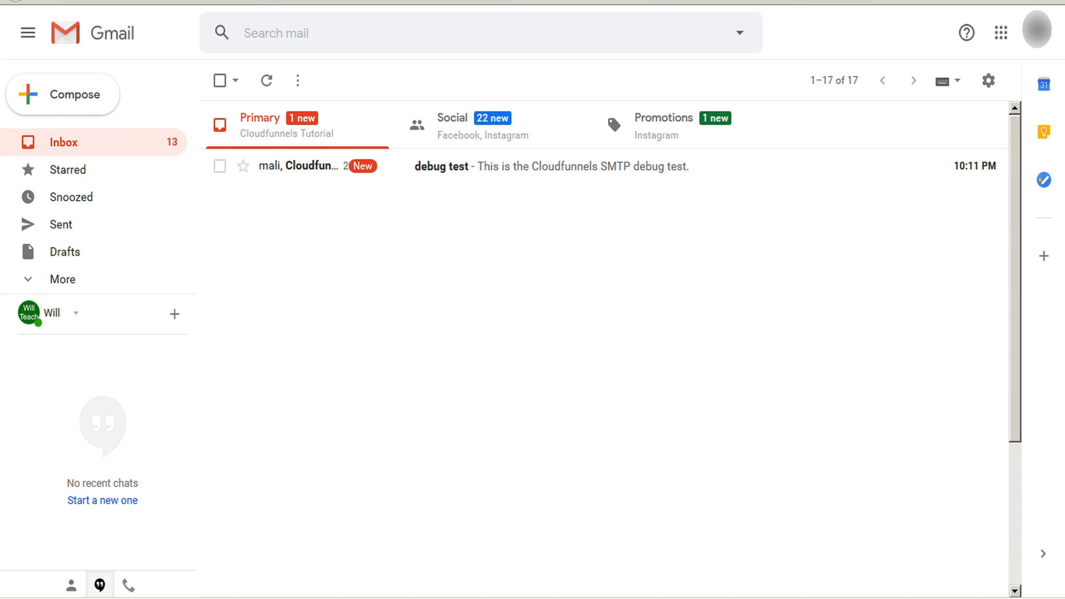
Read the 'debug test' email in Gmail's Primary inbox, then open GMail SMTP's test form.
click(300, 112)
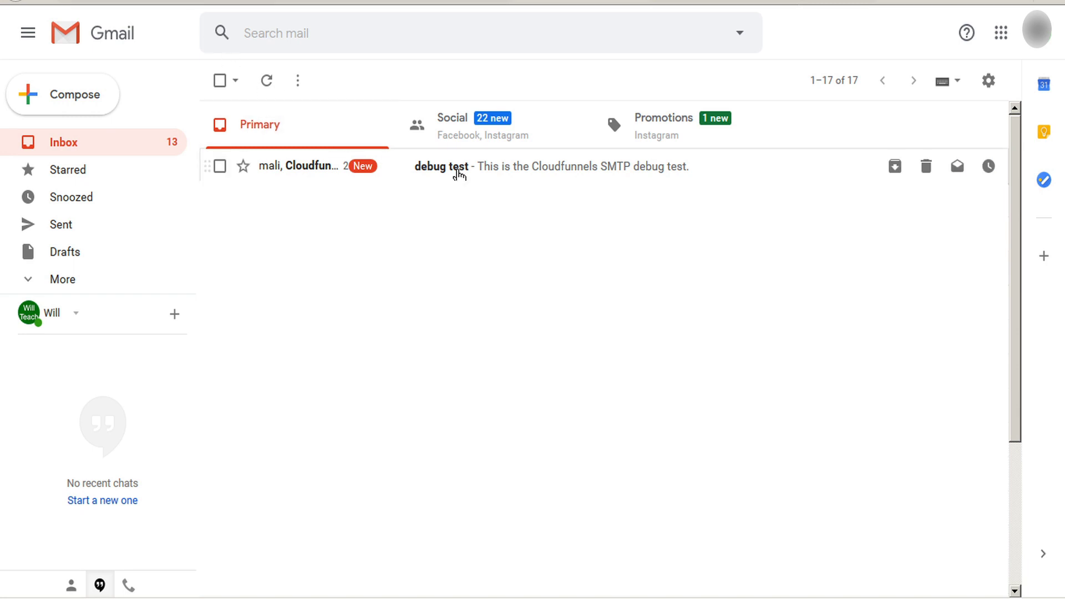
click(459, 174)
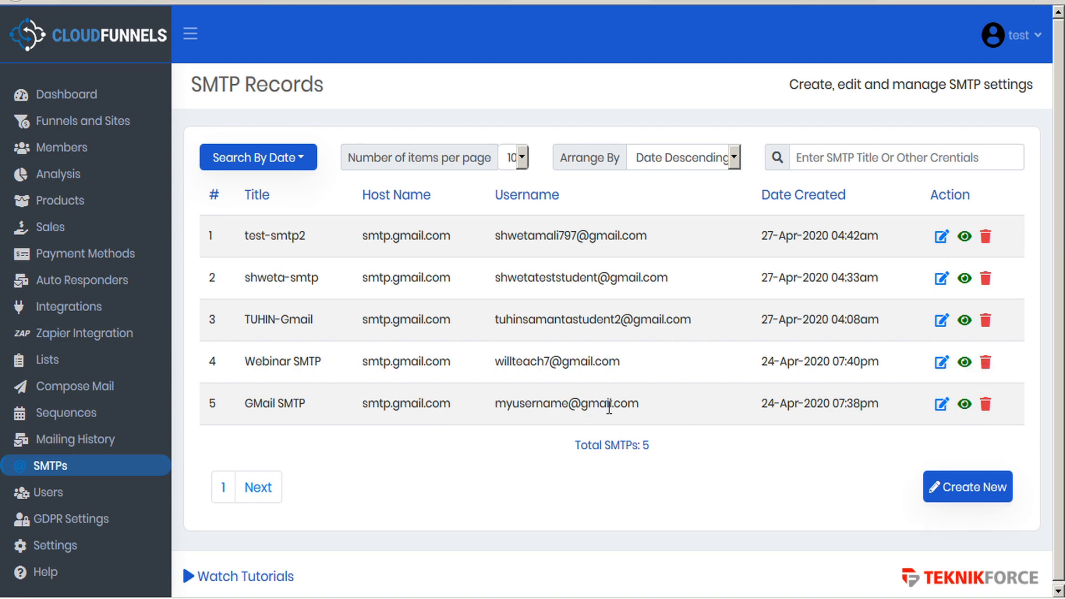
click(965, 405)
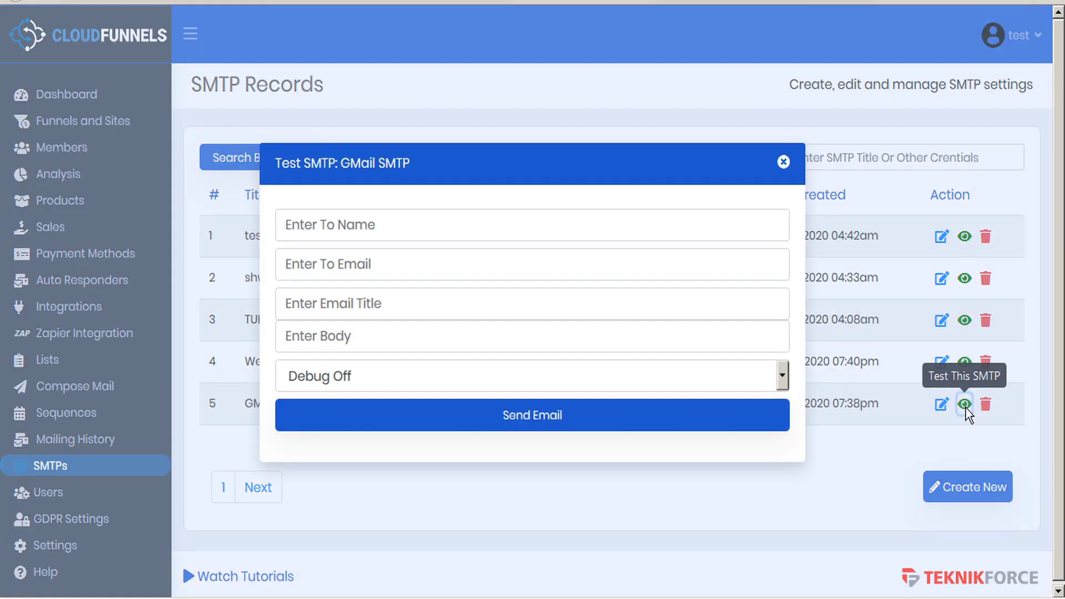
Fill the GMail SMTP test form with a recipient, the title 'test' and a body.
click(526, 234)
text(test)
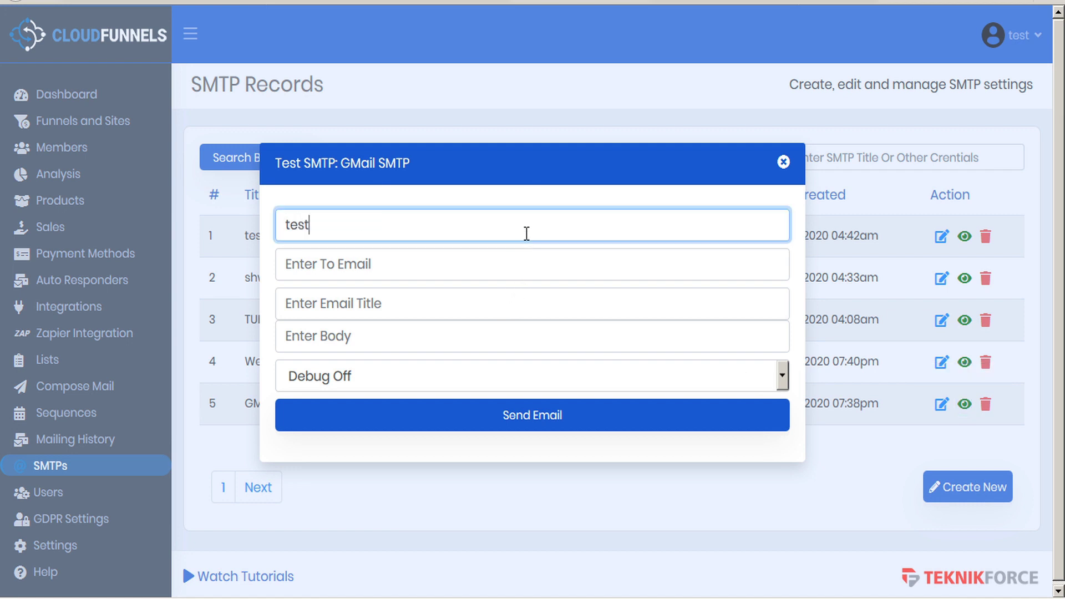
key(Tab)
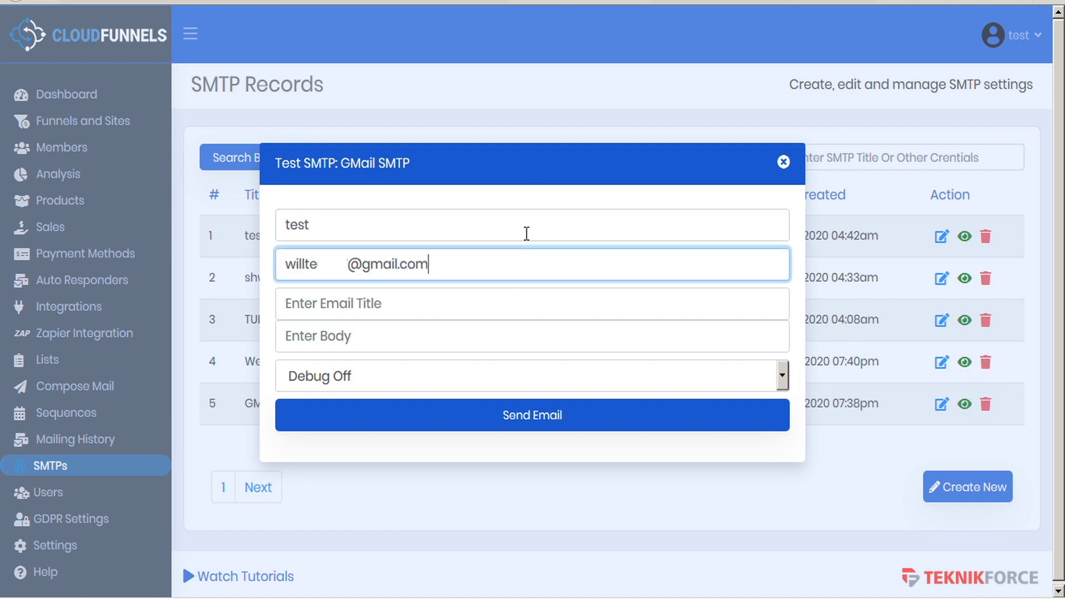
click(452, 307)
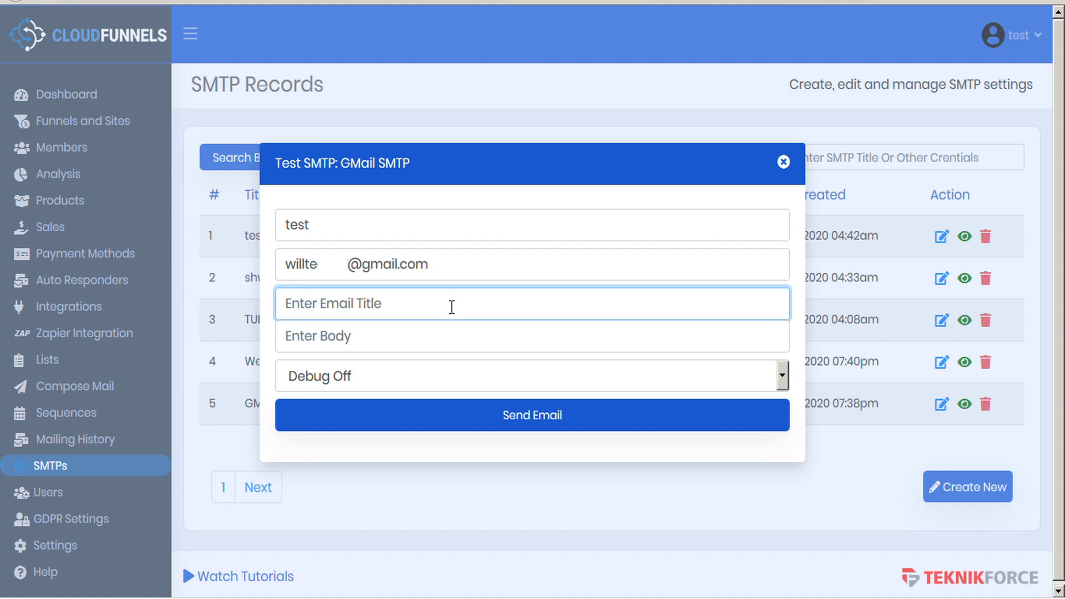
text(test)
click(434, 344)
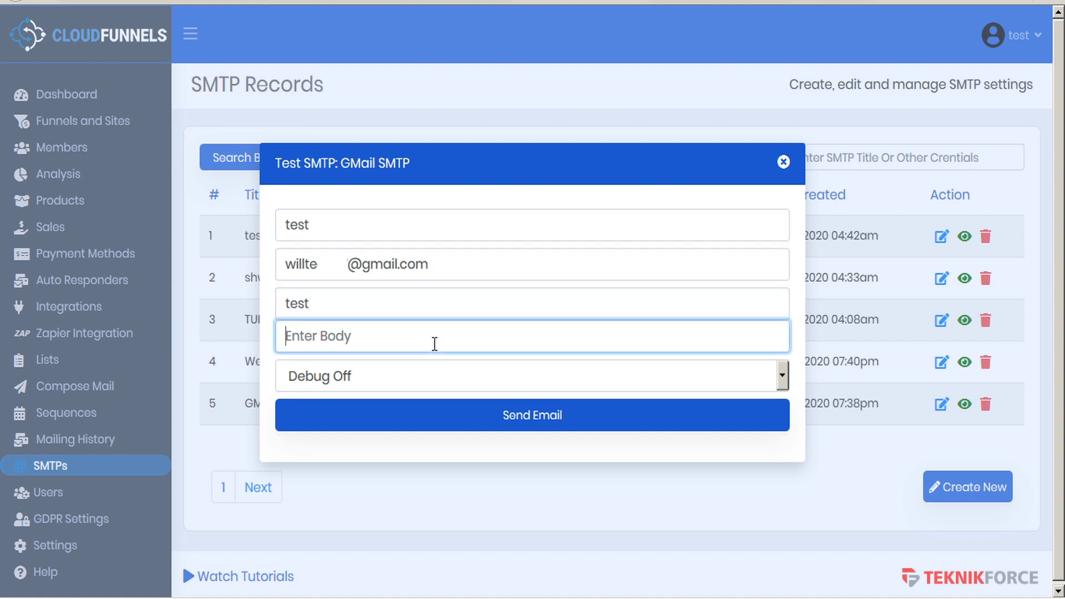
text(test)
Set Debug On and send the test email through GMail SMTP.
click(432, 378)
click(398, 438)
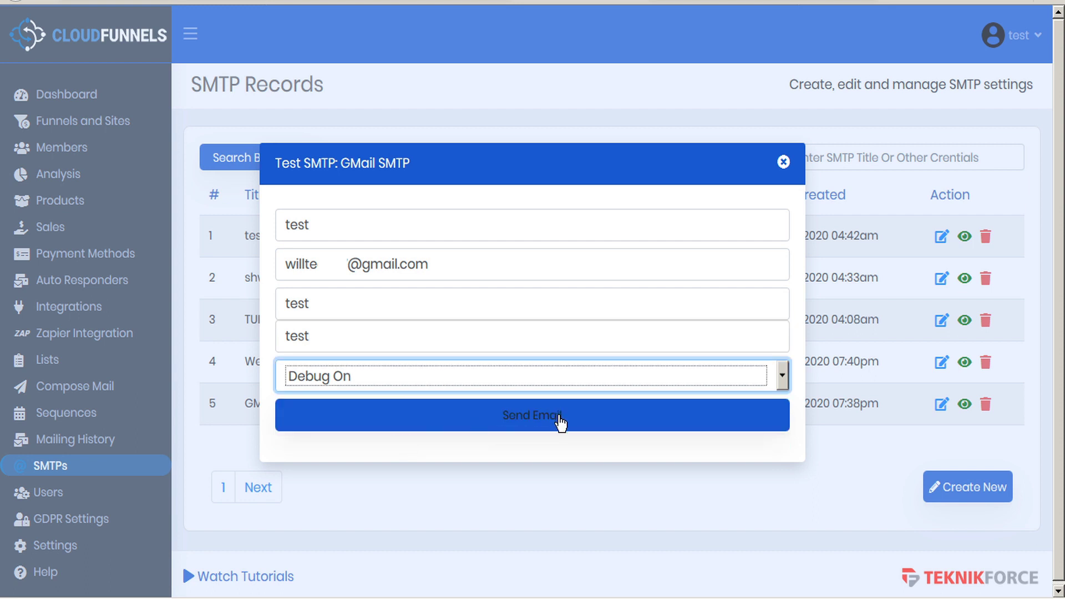
click(560, 423)
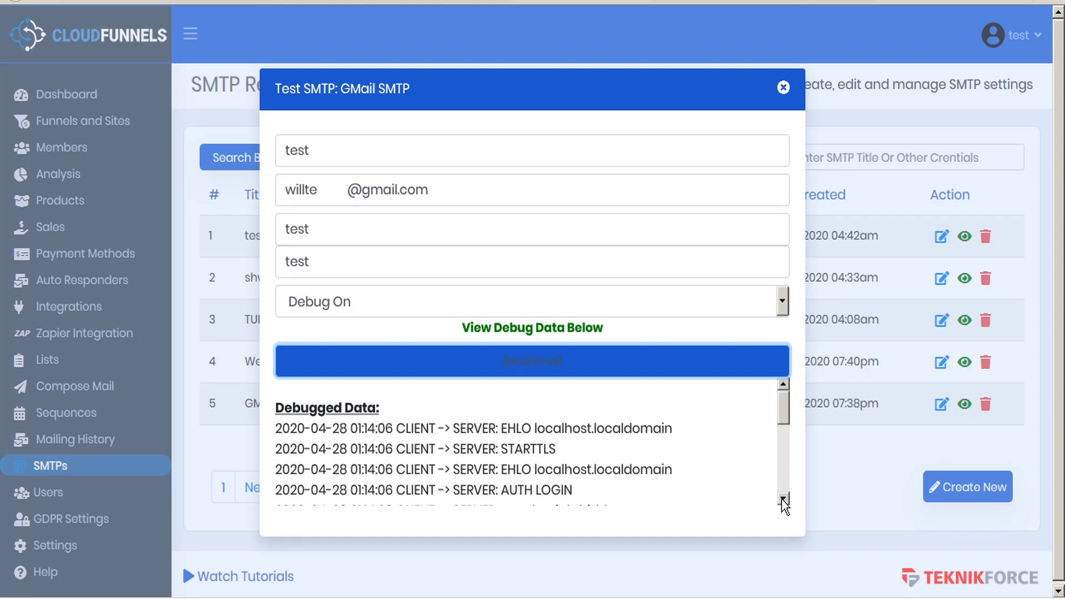
click(782, 496)
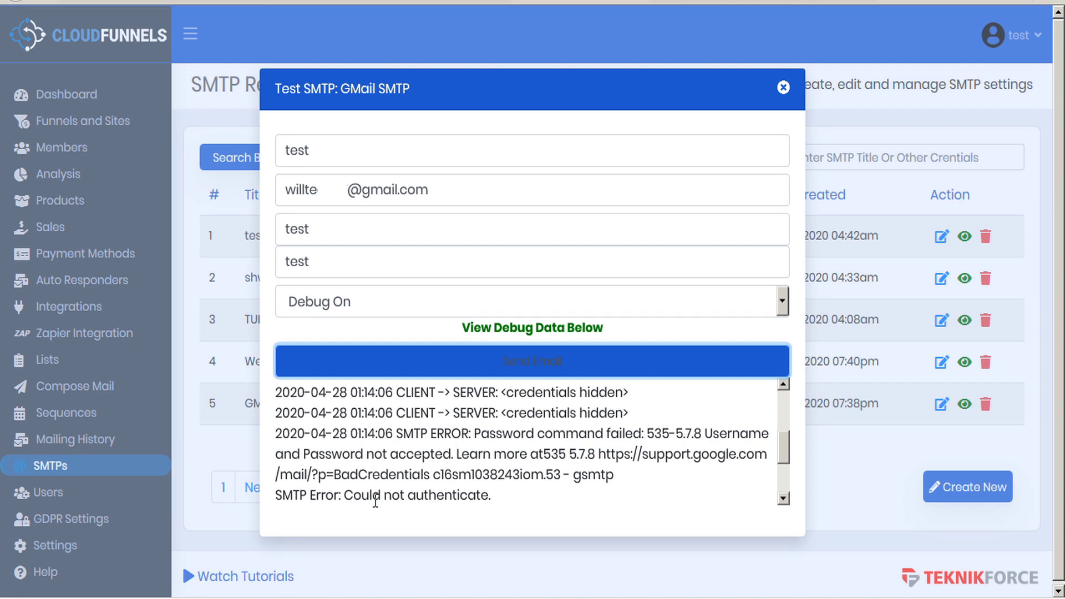
scroll(563, 467, down, 2)
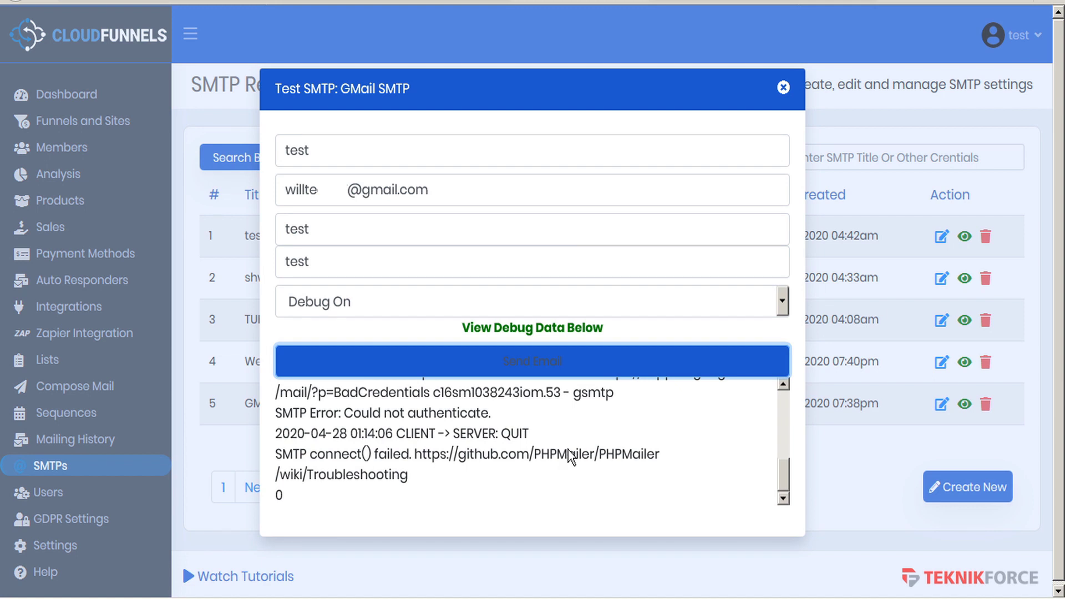
Close the Test SMTP dialog after reading the authentication failure in the log.
click(784, 89)
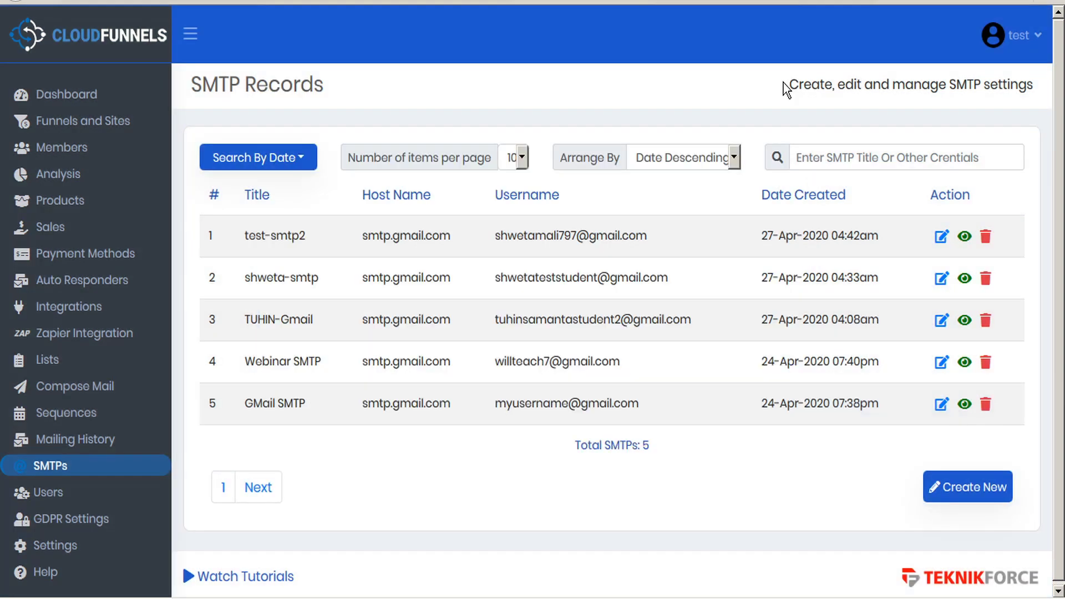